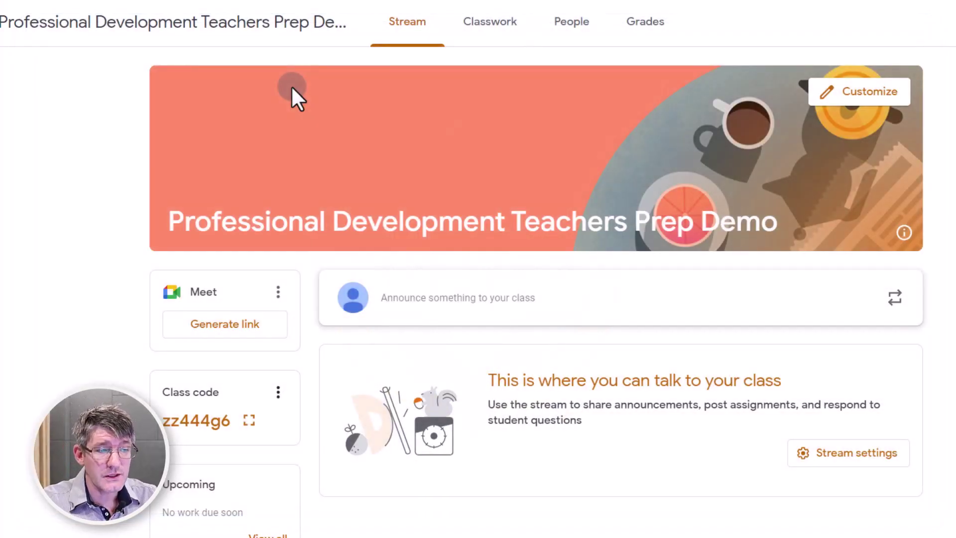
Go to the class's Classwork page and bring up the Create menu
left_click(485, 29)
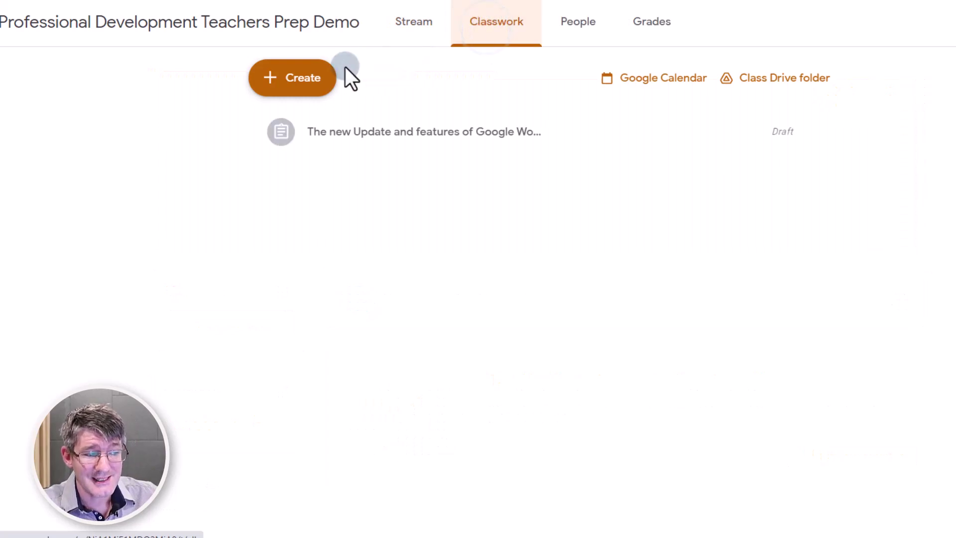
left_click(300, 79)
Start a new assignment and begin attaching a YouTube video to it
left_click(352, 130)
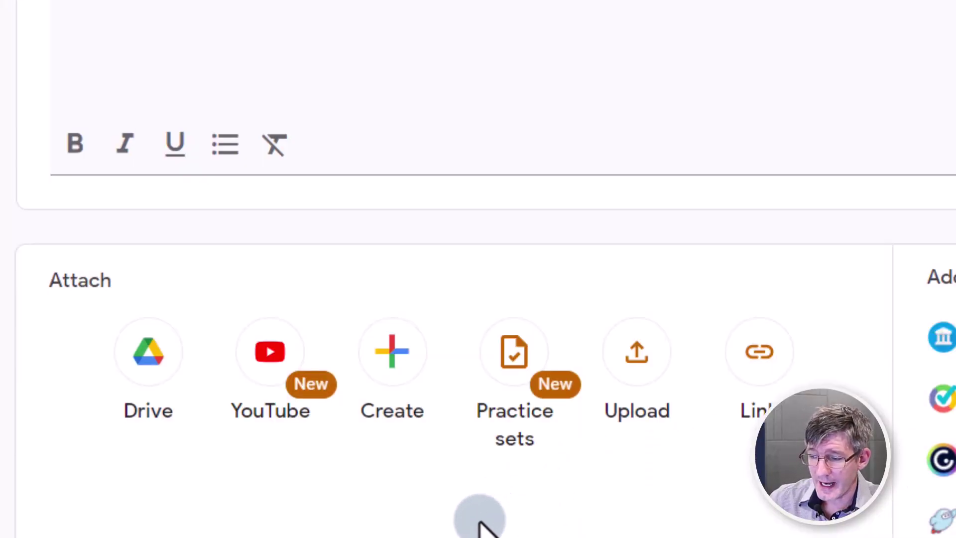
left_click(280, 367)
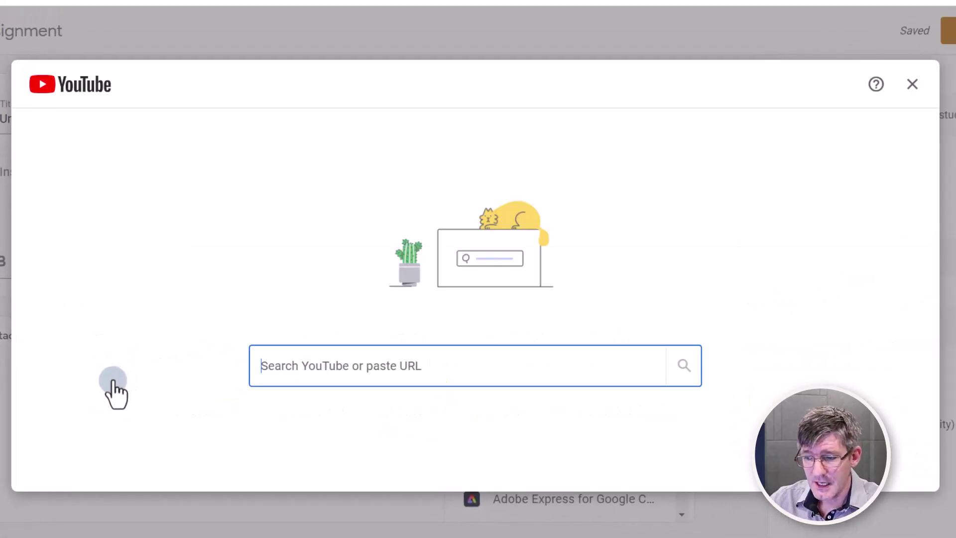
Paste the youtu.be link for 'Amazing NEW Google EDU updates' and open its interactive questions editor
key("ctrl+v")
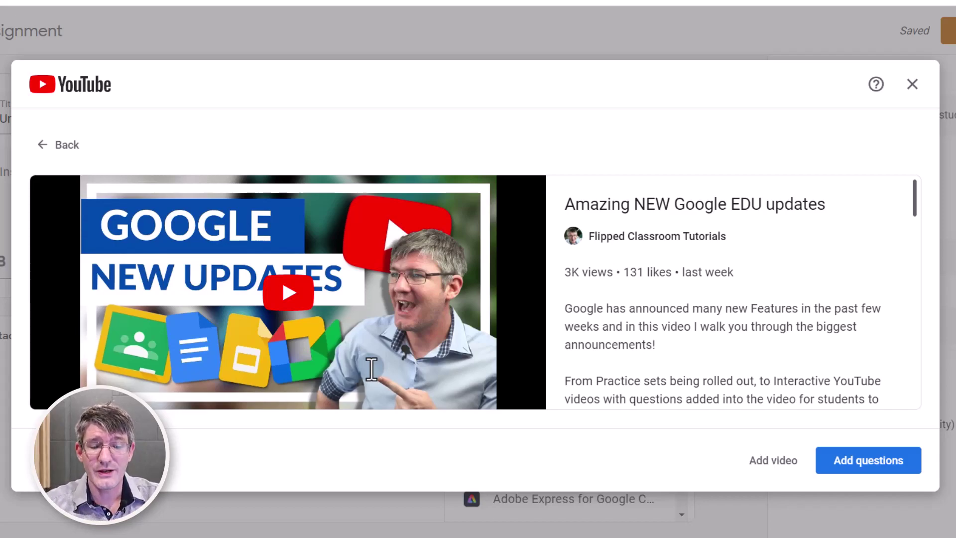
left_click(883, 472)
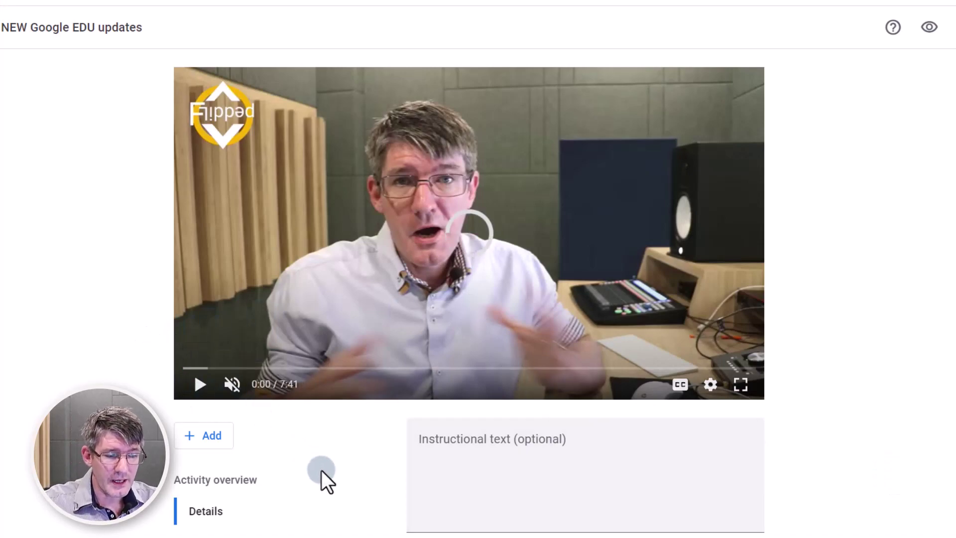
scroll(321, 470, "down", 3)
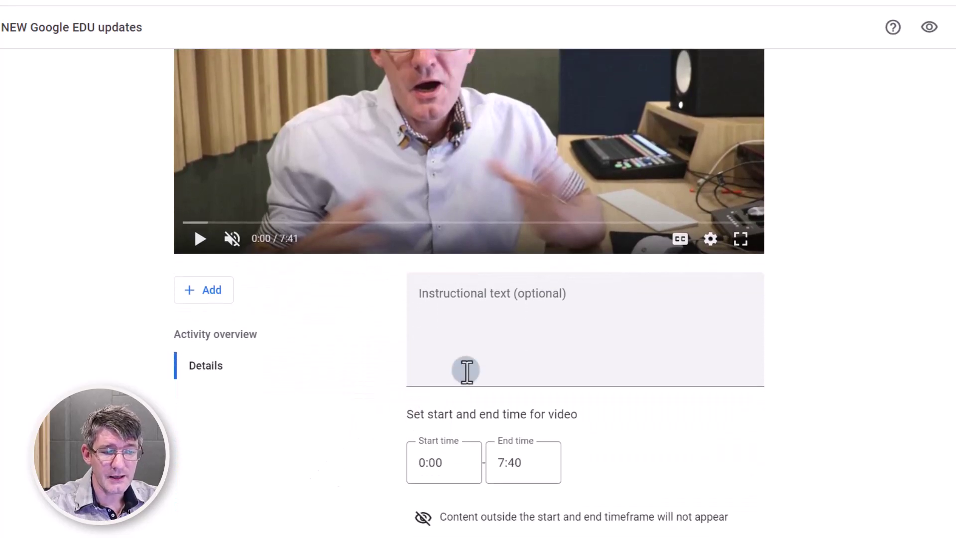
Enter the instructions 'Answer all questions about the latest Flipped Classroom tutorials Video' and scrub the video to 0:21
left_click(518, 353)
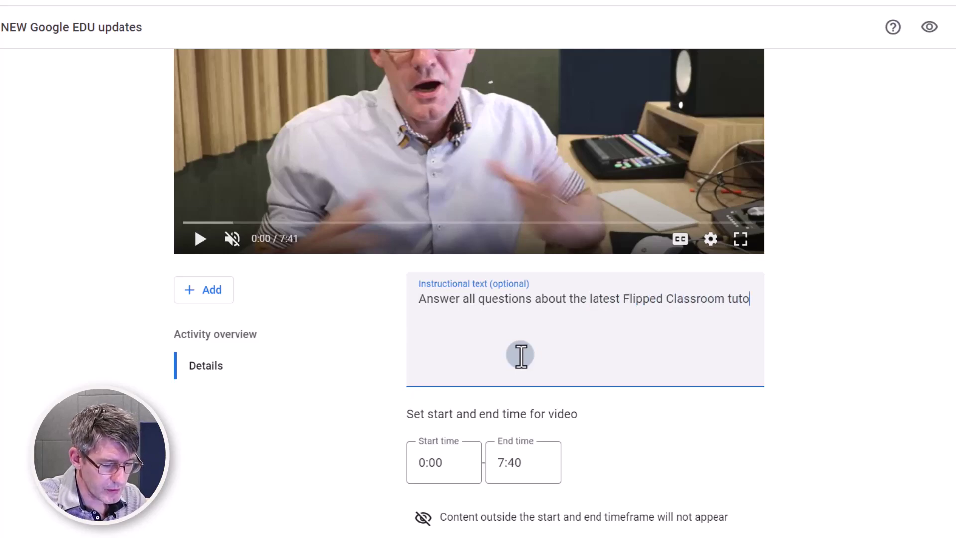
type("rials Video")
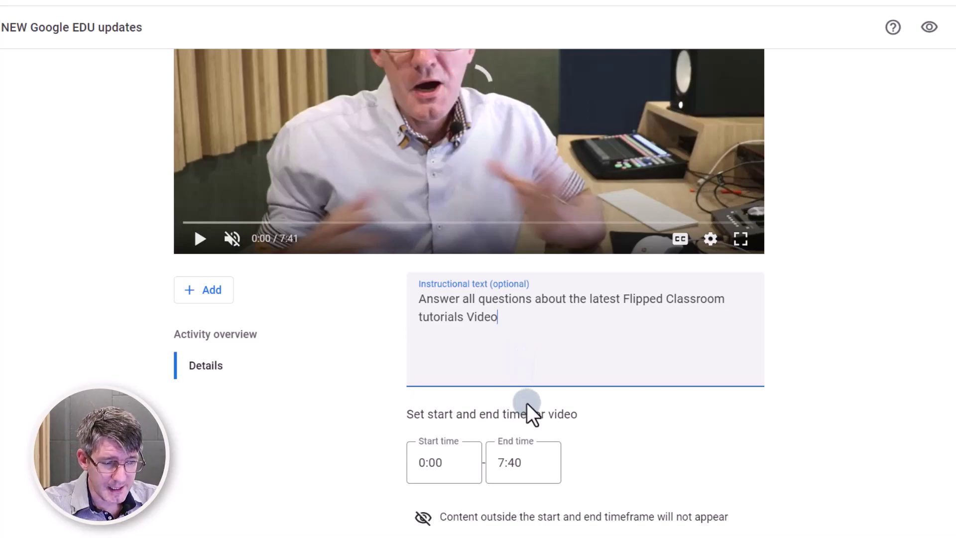
scroll(291, 167, "up", 2)
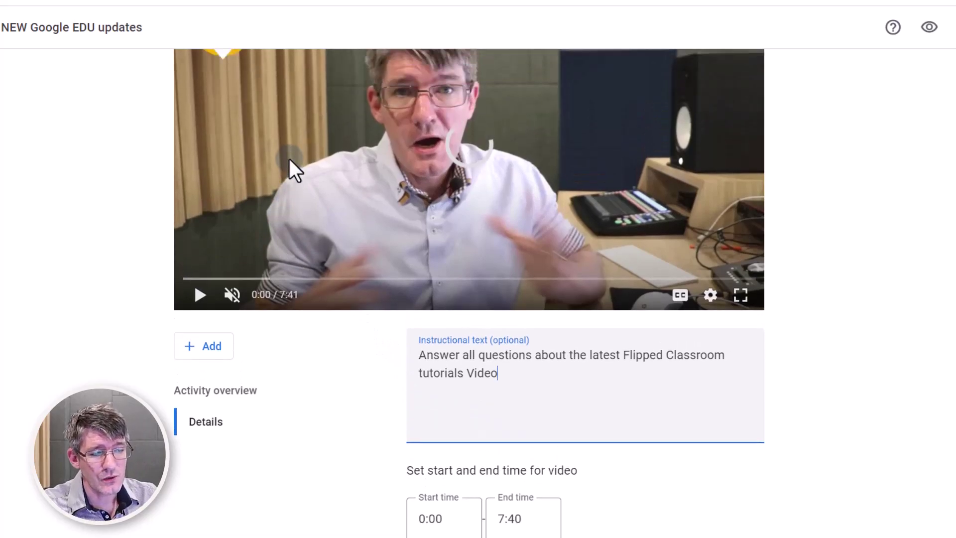
left_click_drag(191, 314, 209, 317)
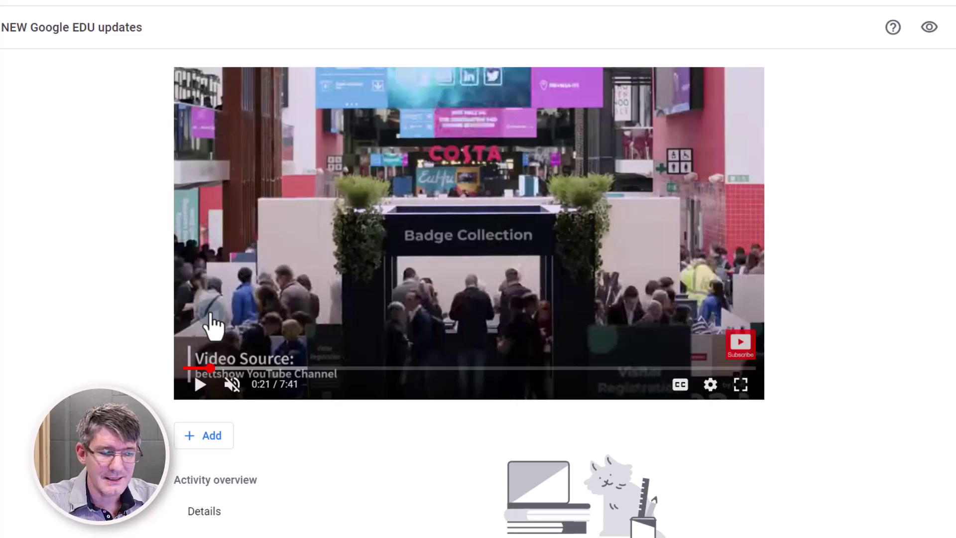
Scroll down to the question area below the video paused at 0:21
scroll(314, 443, "down", 2)
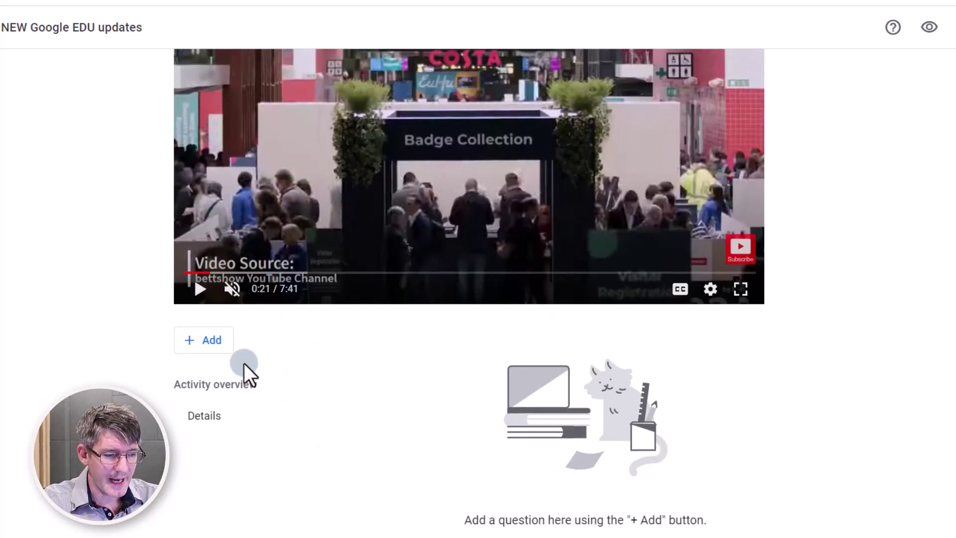
Add a 0:21 question 'Which event is mentioned here?' with options BETT, ISTE and ISTEC
left_click(209, 349)
scroll(213, 373, "down", 3)
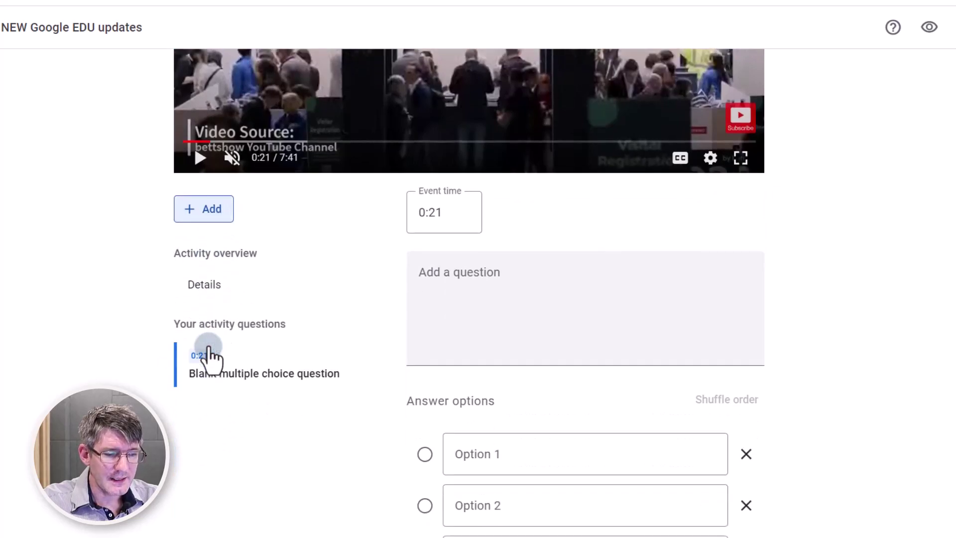
left_click(506, 291)
type("W")
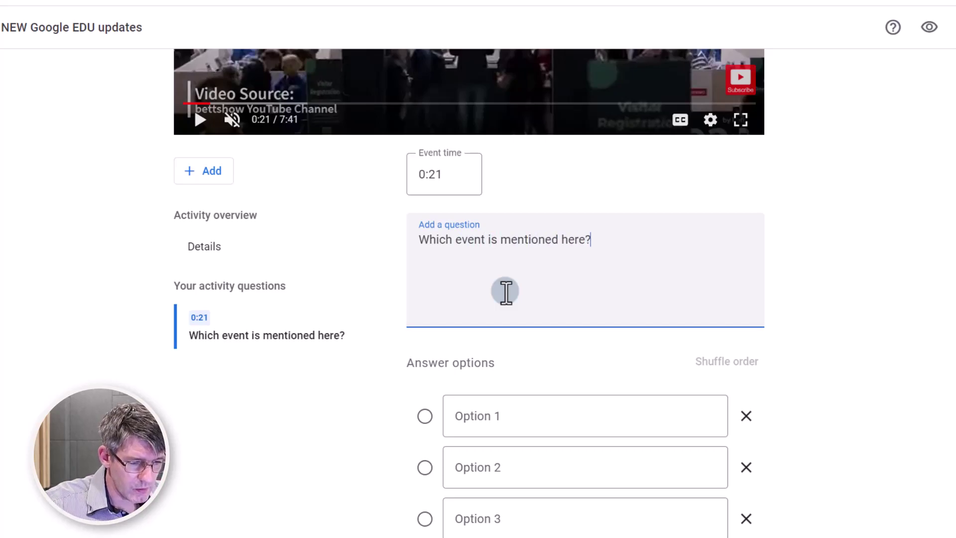
scroll(506, 291, "down", 2)
left_click(517, 337)
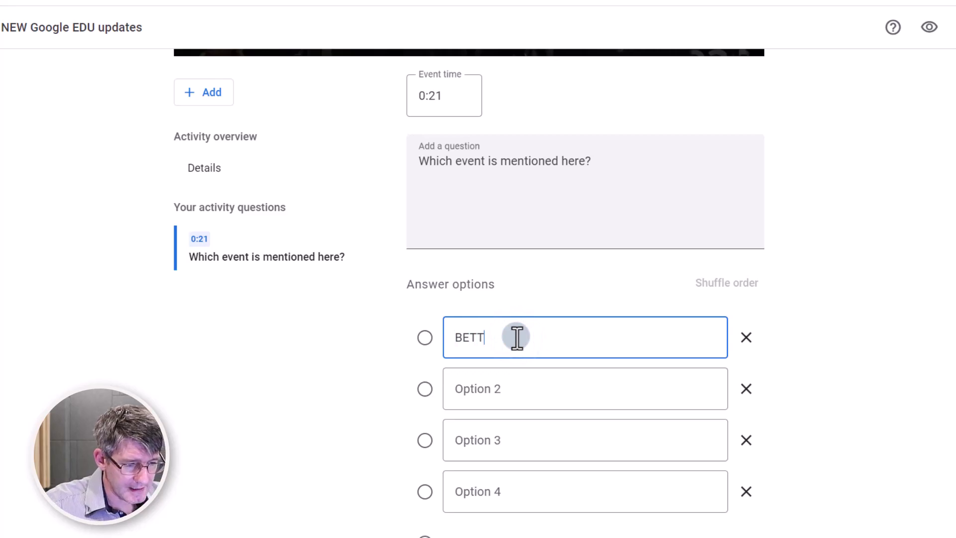
left_click(527, 389)
type("ISTE")
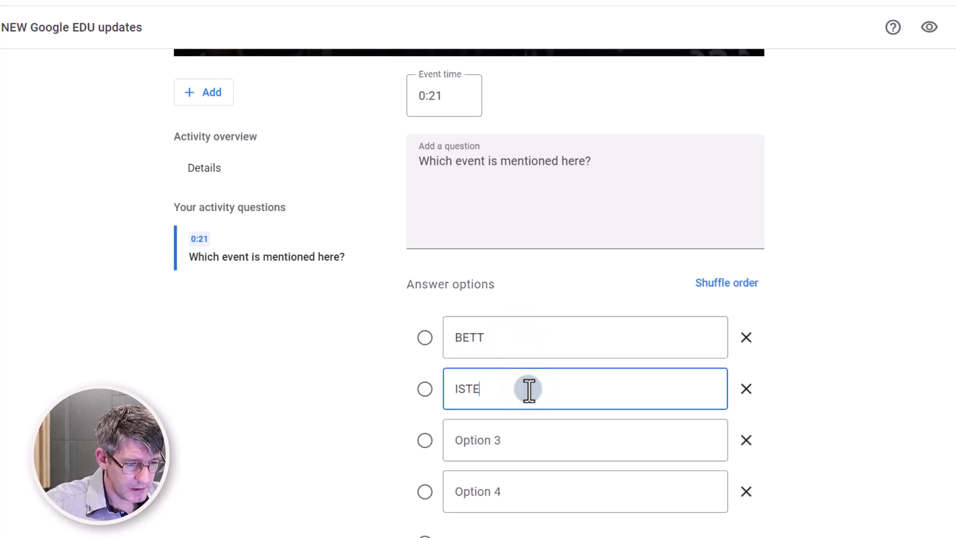
left_click(530, 431)
type("ISTEC")
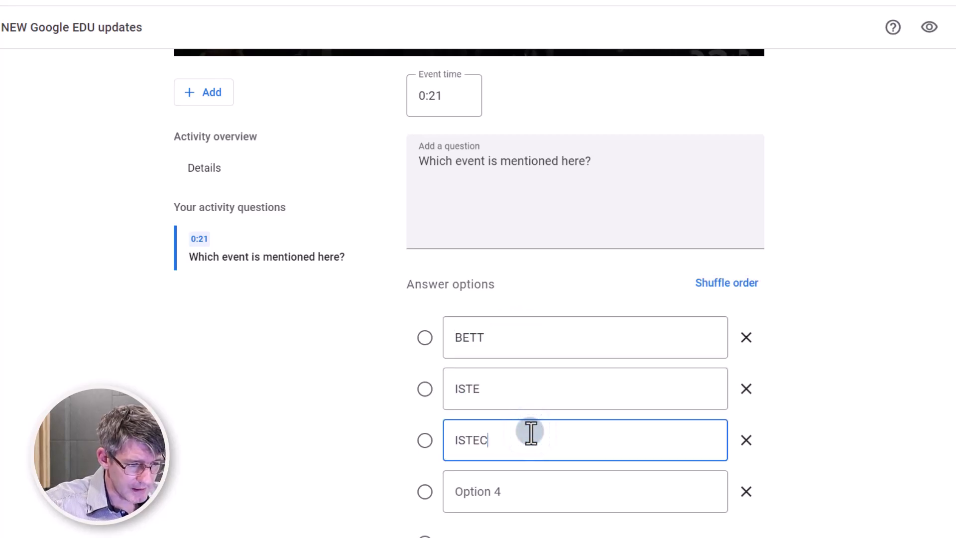
Delete the unused fourth option and mark BETT as the correct answer
scroll(531, 432, "down", 3)
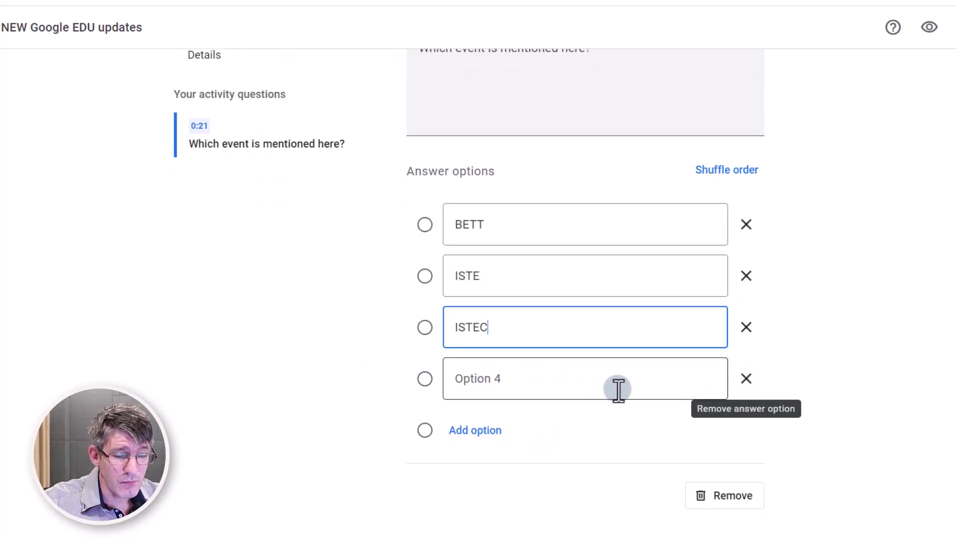
left_click(746, 379)
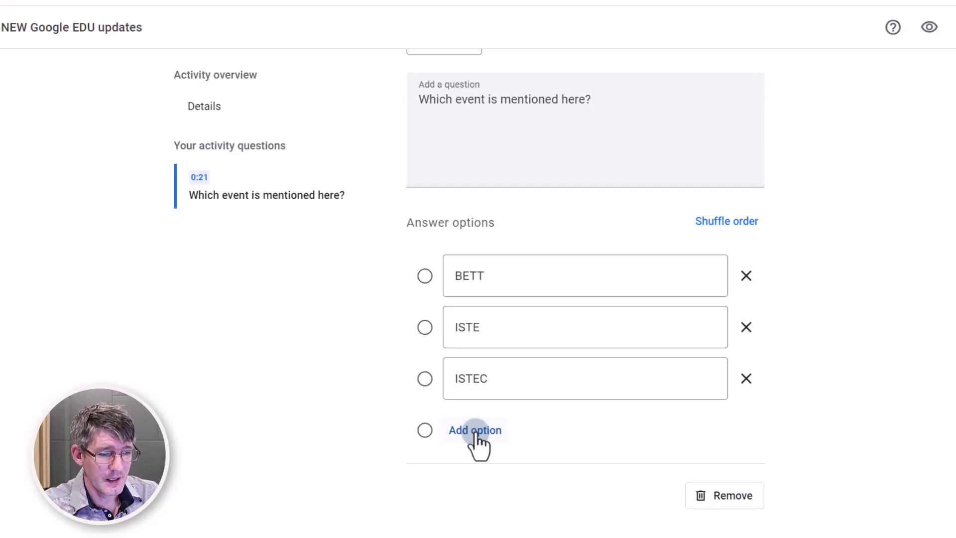
left_click(428, 279)
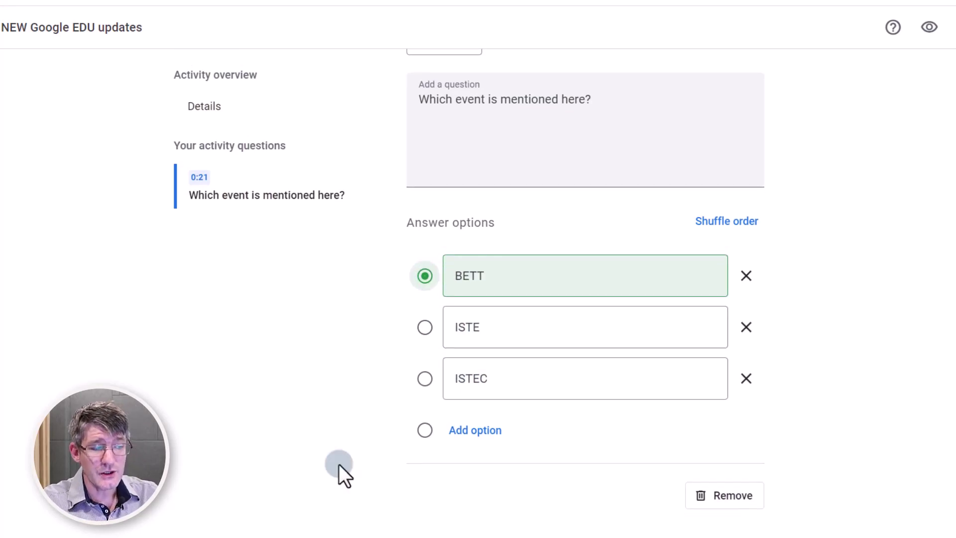
scroll(339, 464, "up", 8)
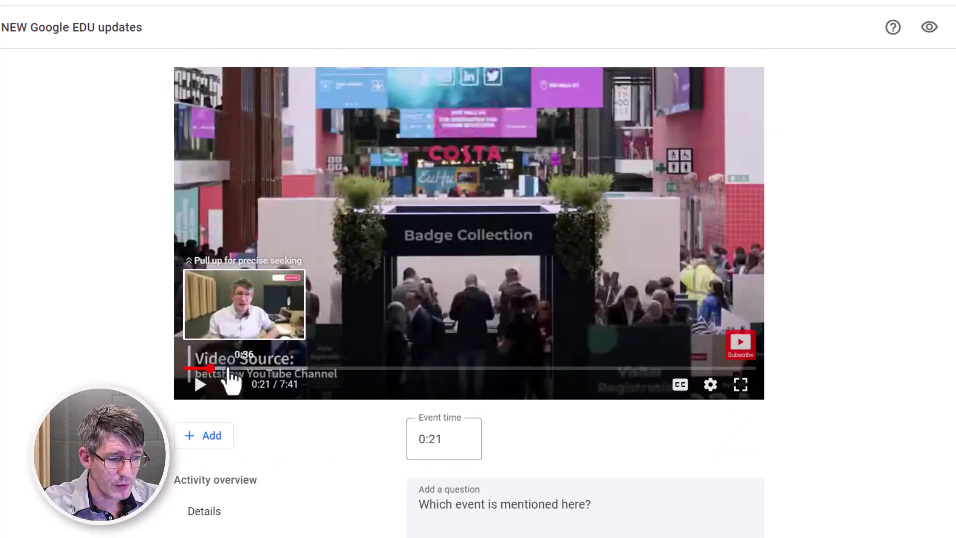
Add a second question at 3:31 reading 'What are the blocks mentioned here?'
left_click_drag(227, 369, 445, 374)
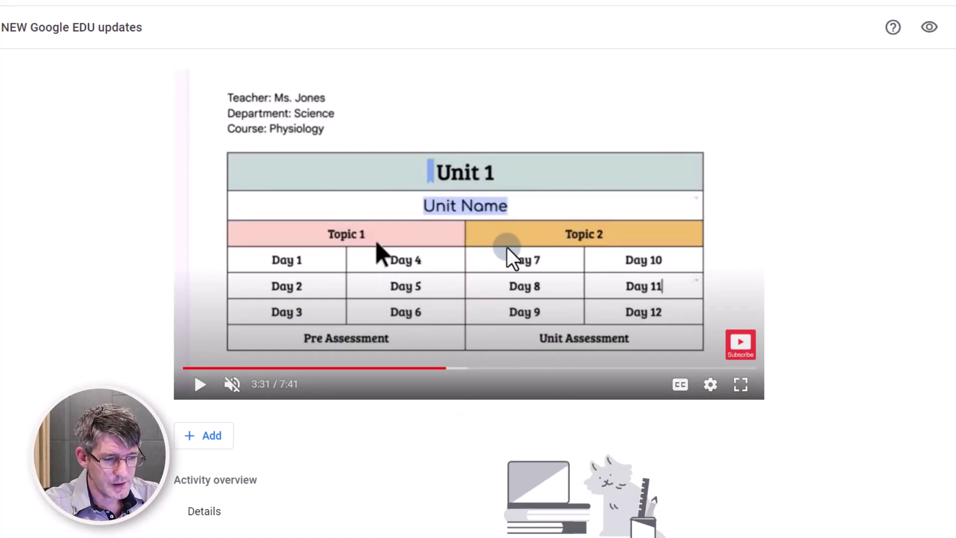
scroll(509, 256, "down", 2)
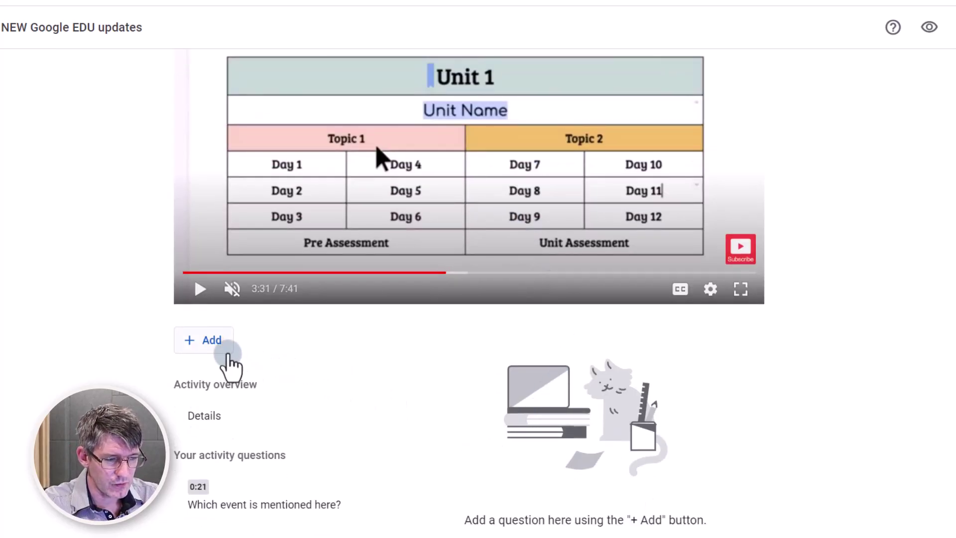
left_click(219, 349)
left_click(519, 471)
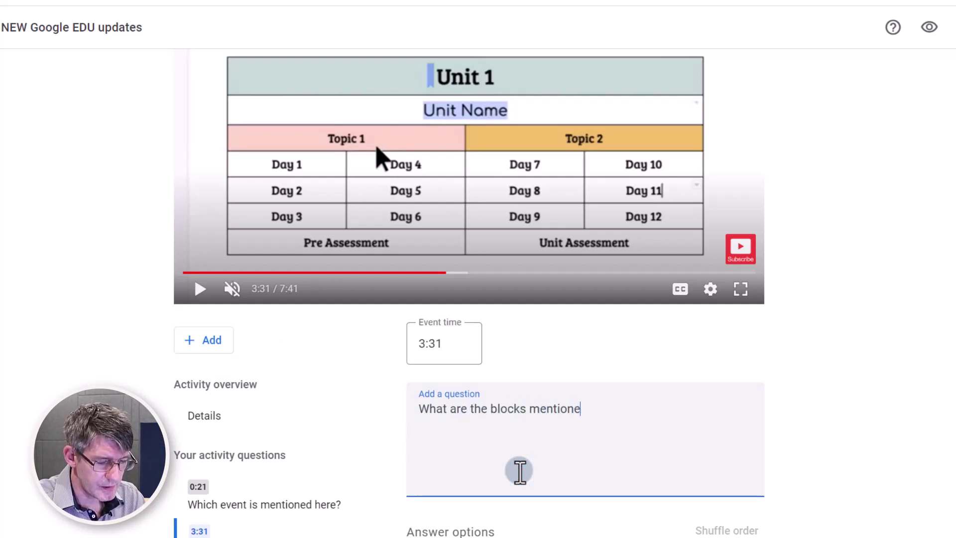
scroll(519, 471, "down", 5)
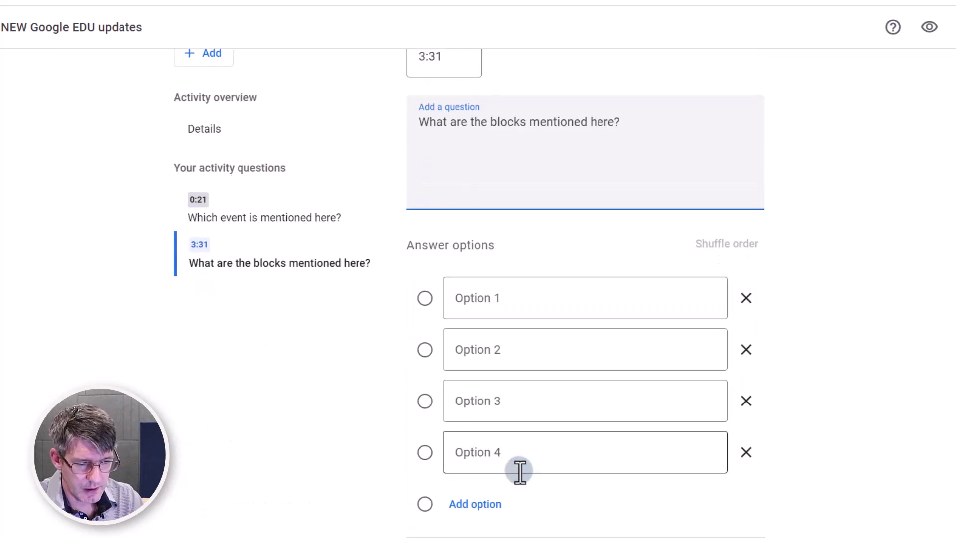
Fill in options Custom, Random, Set, Special, mark Custom correct, and shuffle their order
left_click(523, 299)
type("Custom")
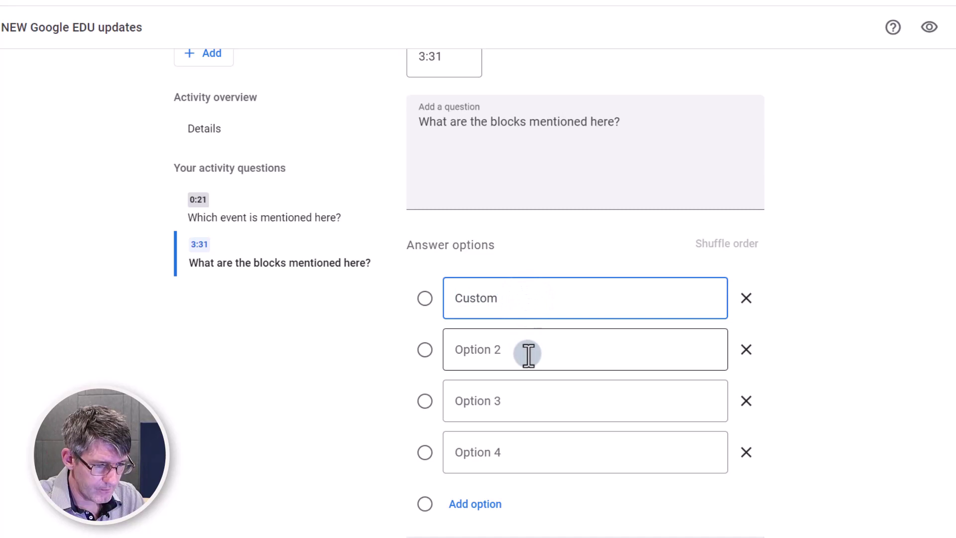
left_click(526, 350)
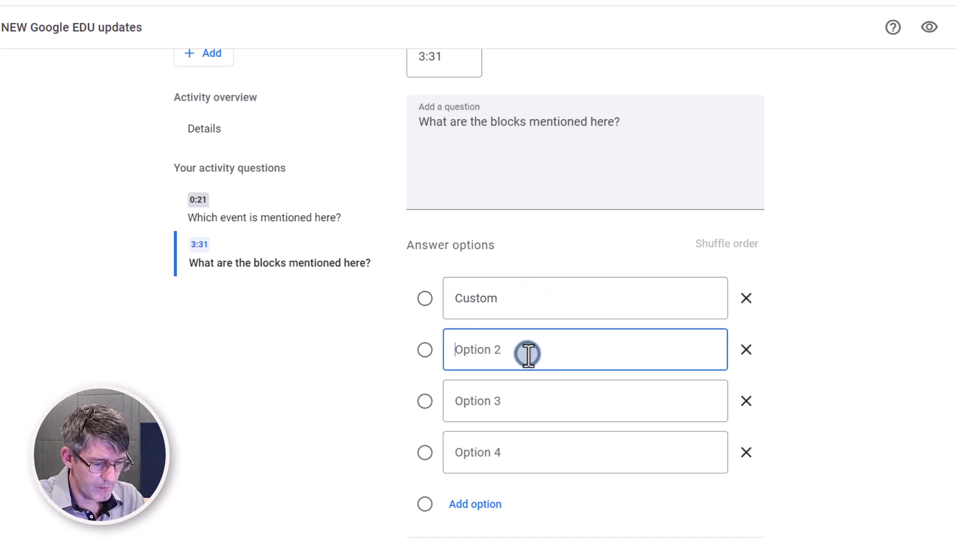
type("Random")
left_click(531, 391)
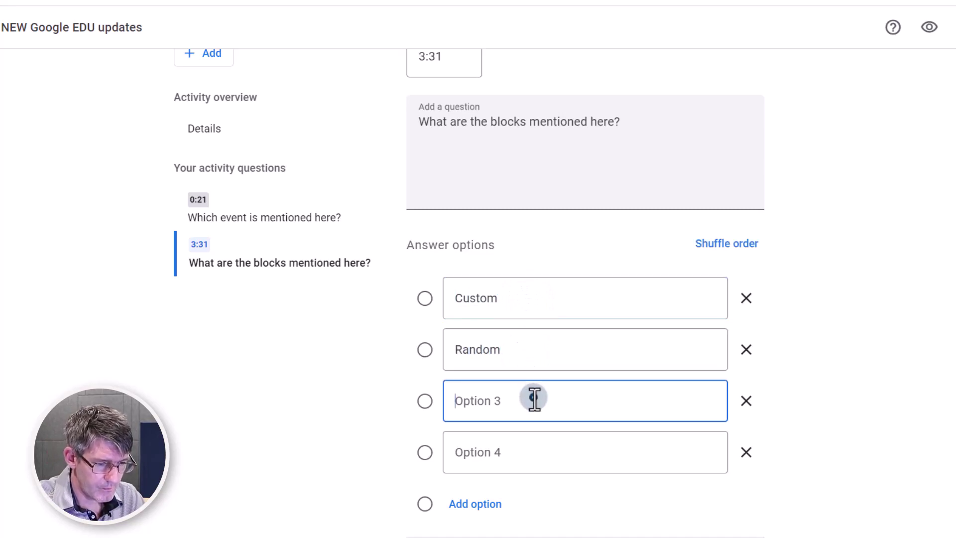
type("Set")
left_click(532, 459)
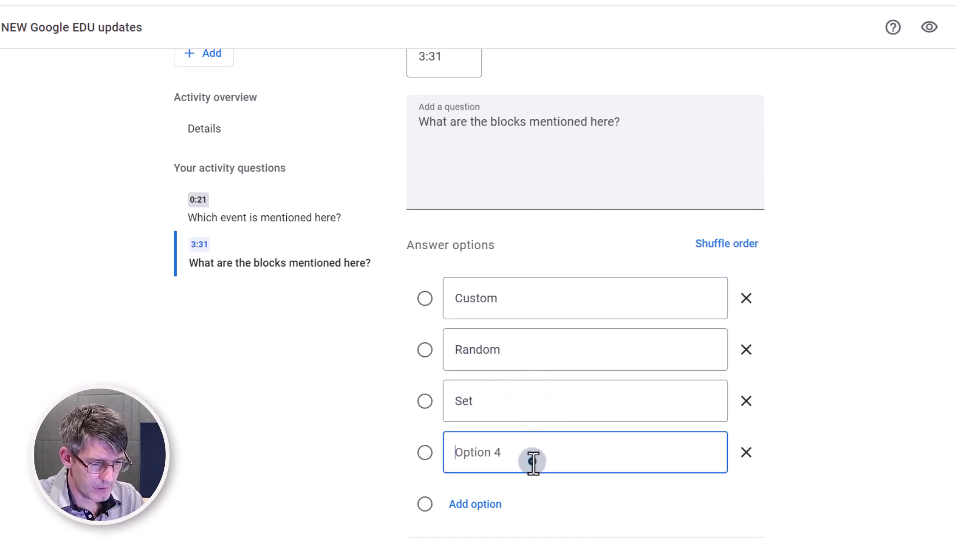
type("Special")
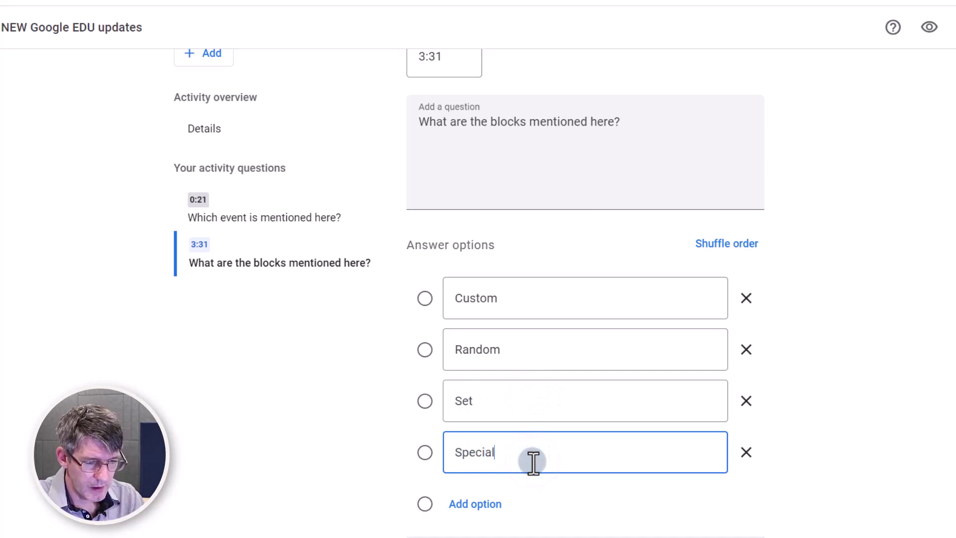
left_click(425, 299)
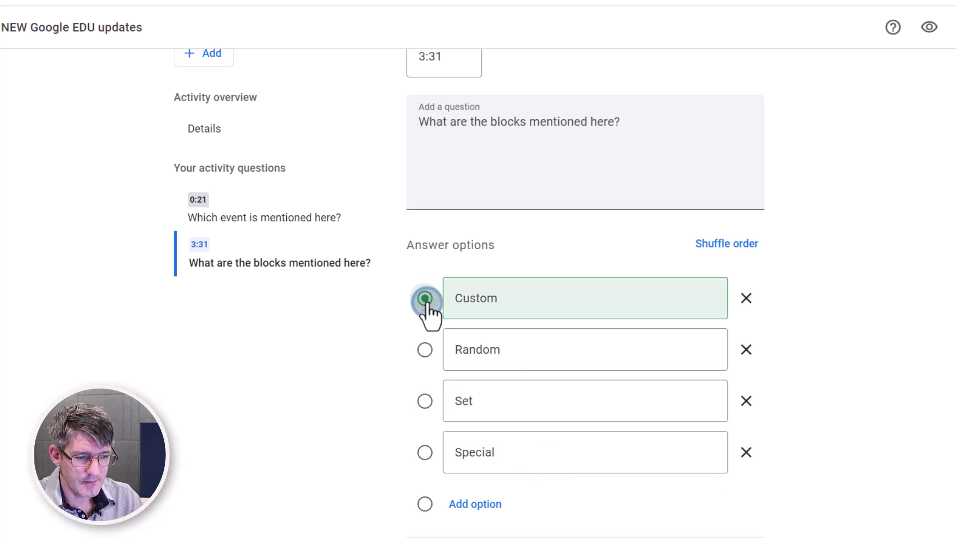
left_click(739, 249)
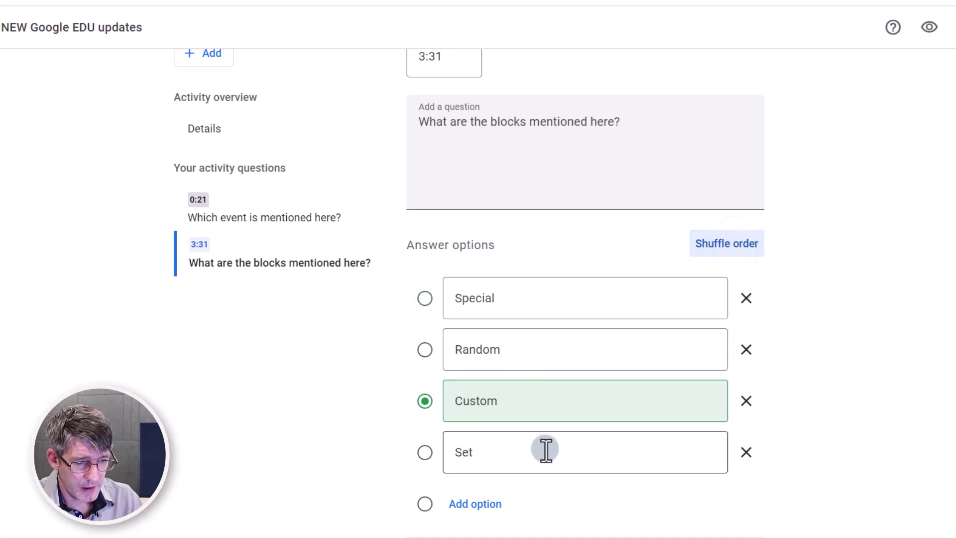
scroll(546, 450, "down", 2)
scroll(546, 449, "up", 8)
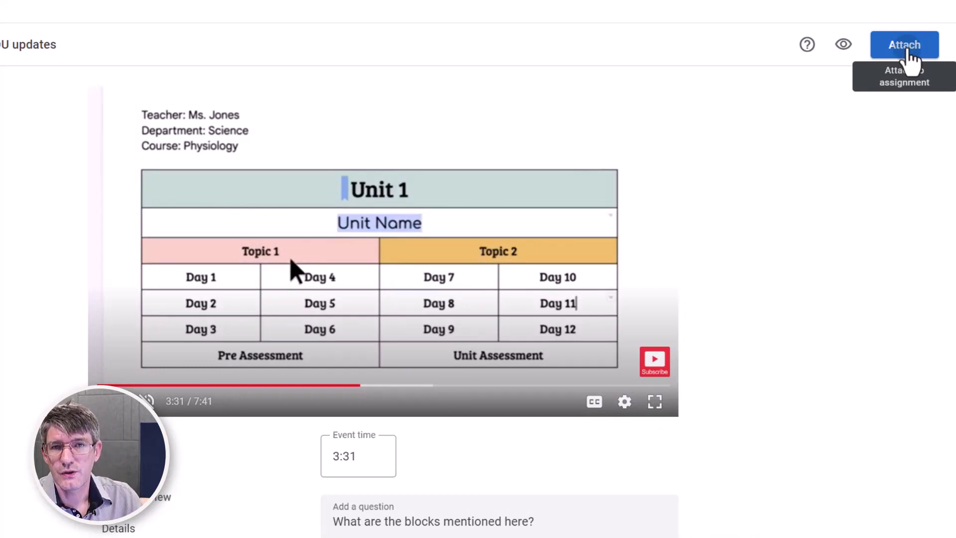
Preview the activity as a student and play the video up to the 0:21 question
left_click(843, 46)
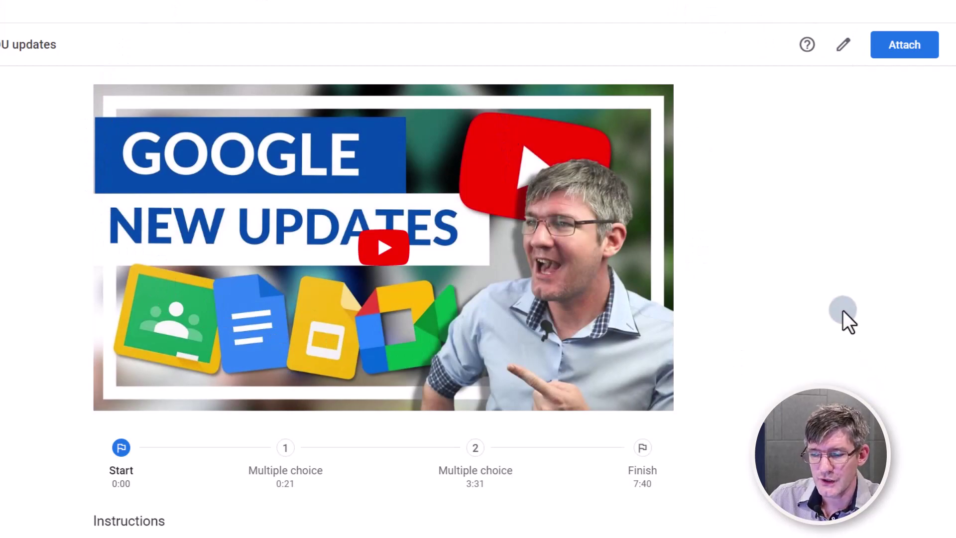
scroll(837, 314, "down", 2)
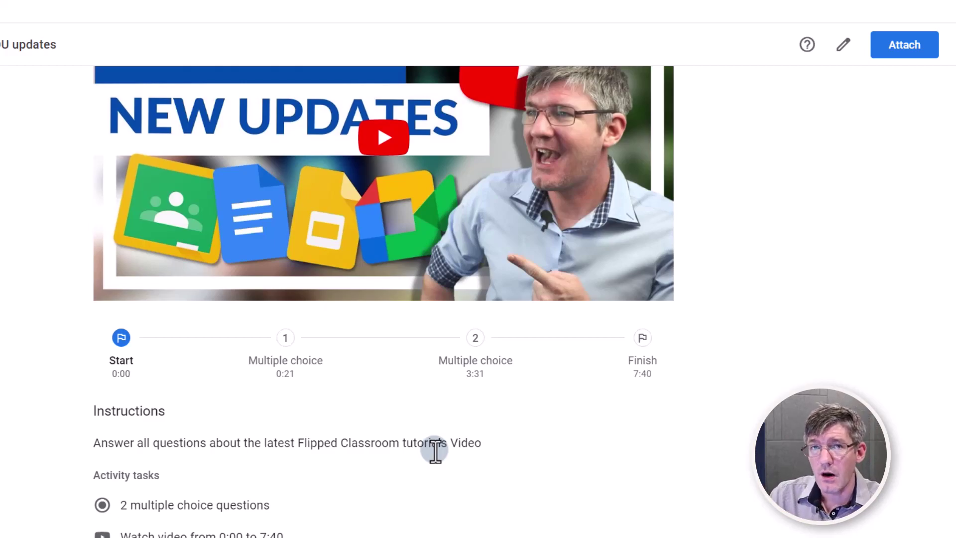
scroll(435, 450, "up", 2)
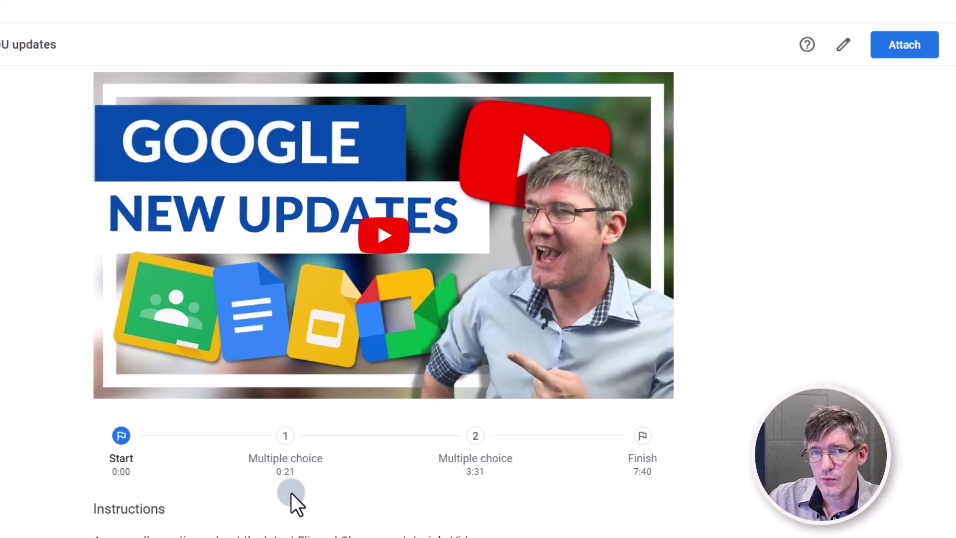
left_click(385, 239)
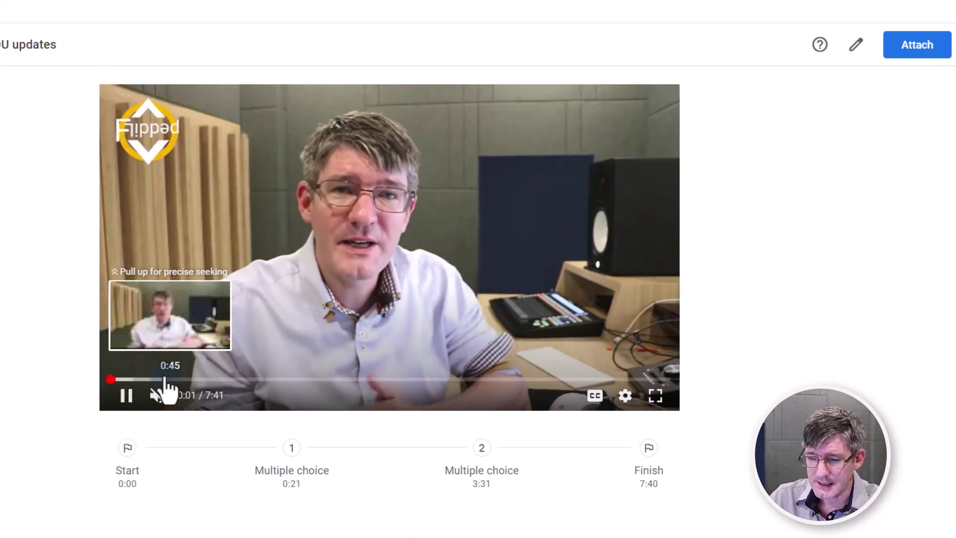
left_click(134, 382)
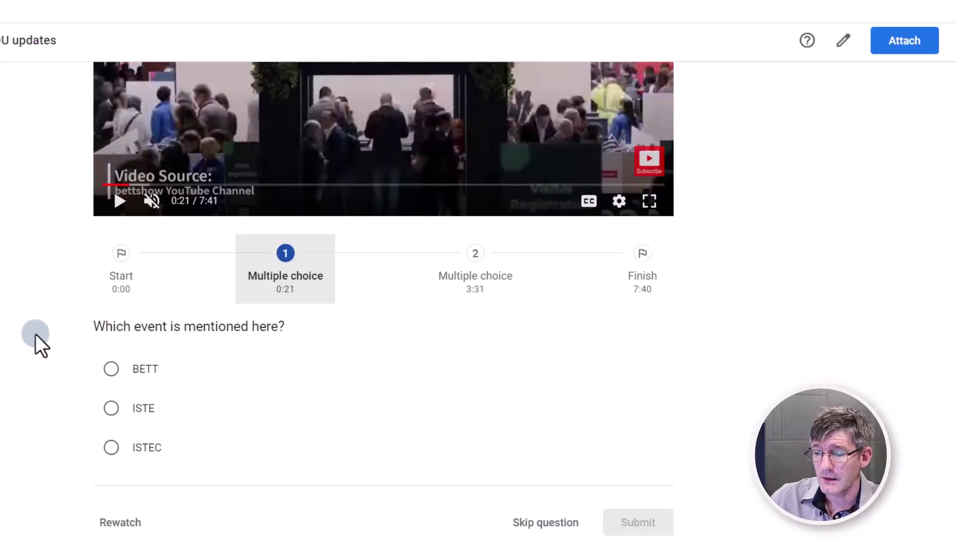
Answer the first question with BETT, submit it, and continue watching
left_click(112, 369)
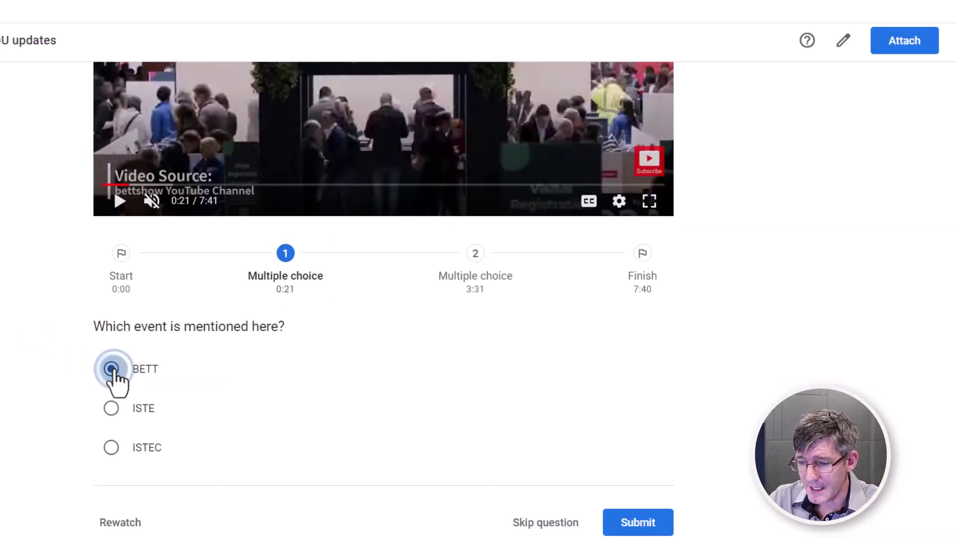
left_click(624, 523)
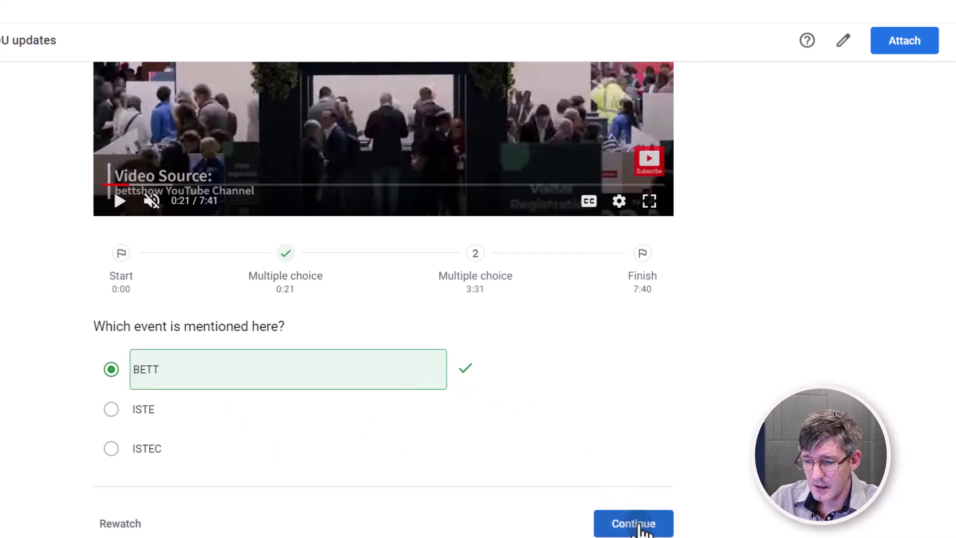
left_click(638, 523)
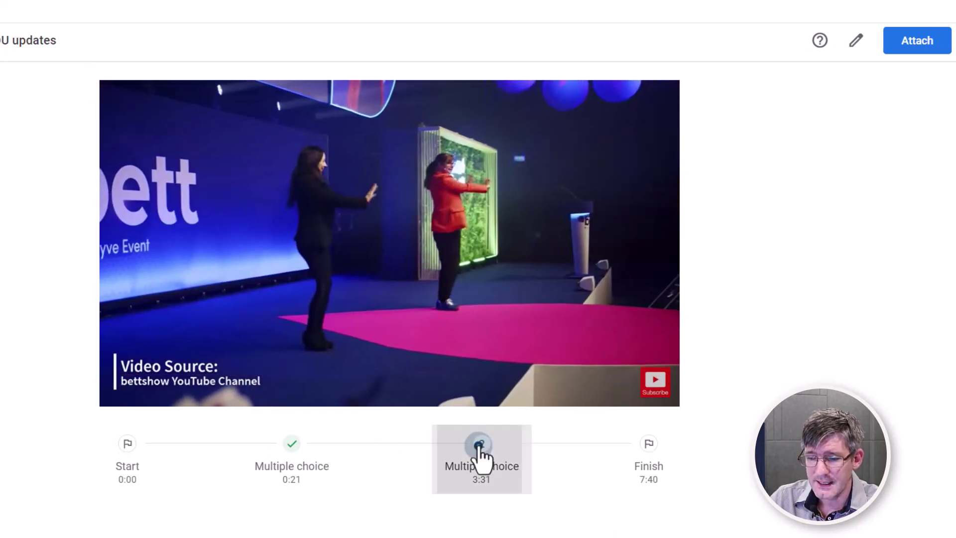
Jump to the 3:31 question and submit Random, which is marked wrong
left_click(479, 453)
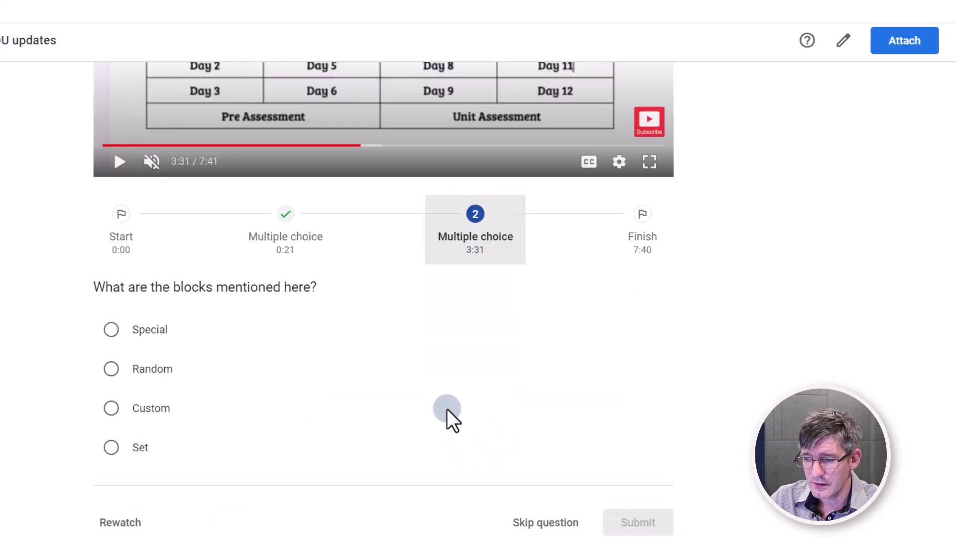
left_click(127, 370)
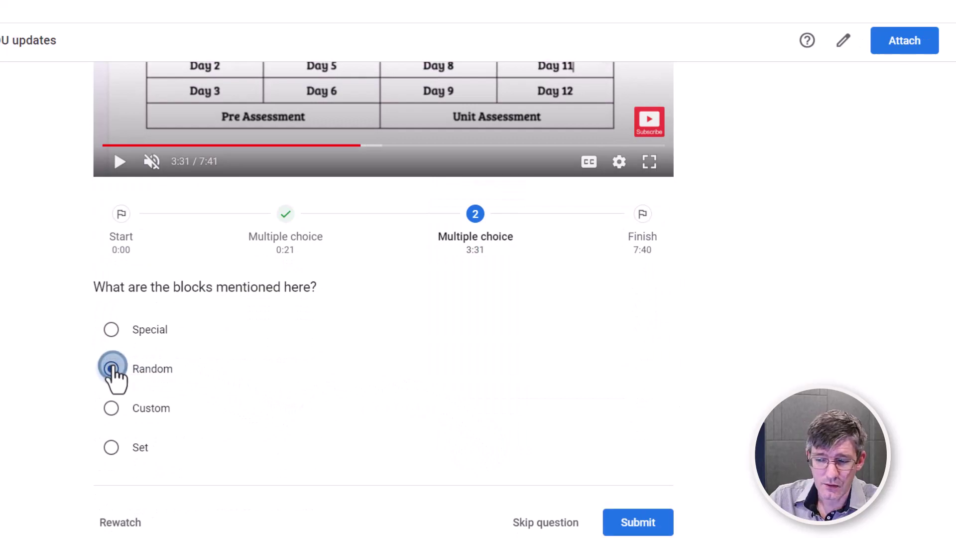
left_click(639, 523)
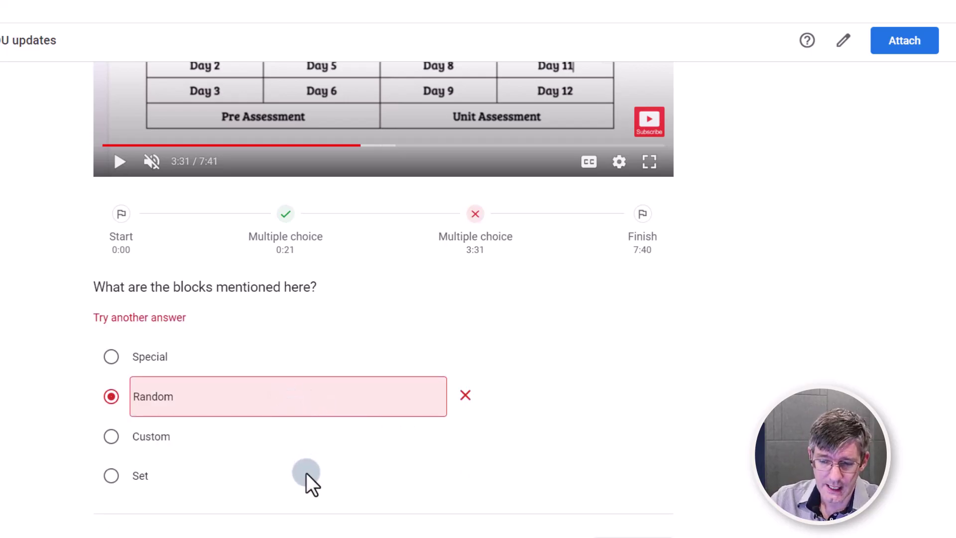
scroll(307, 473, "down", 1)
scroll(307, 473, "up", 5)
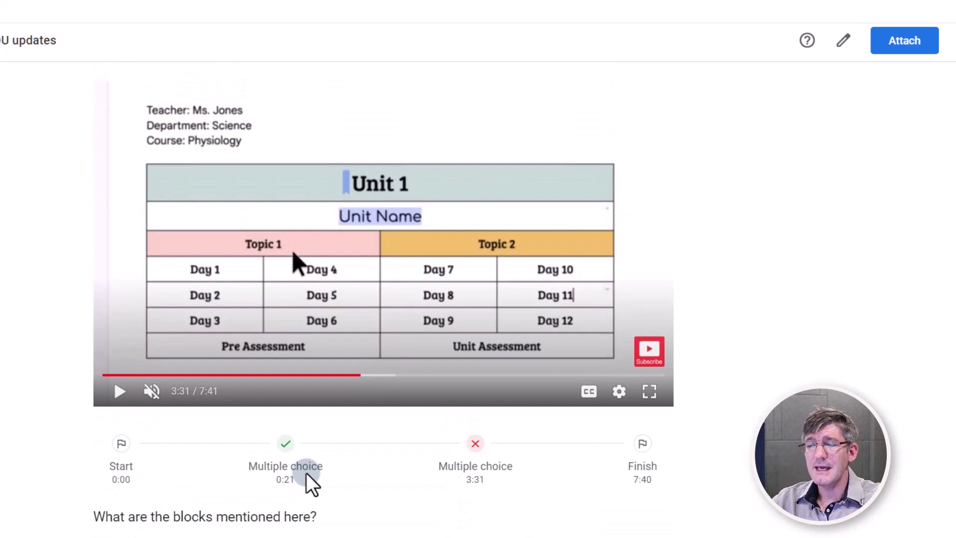